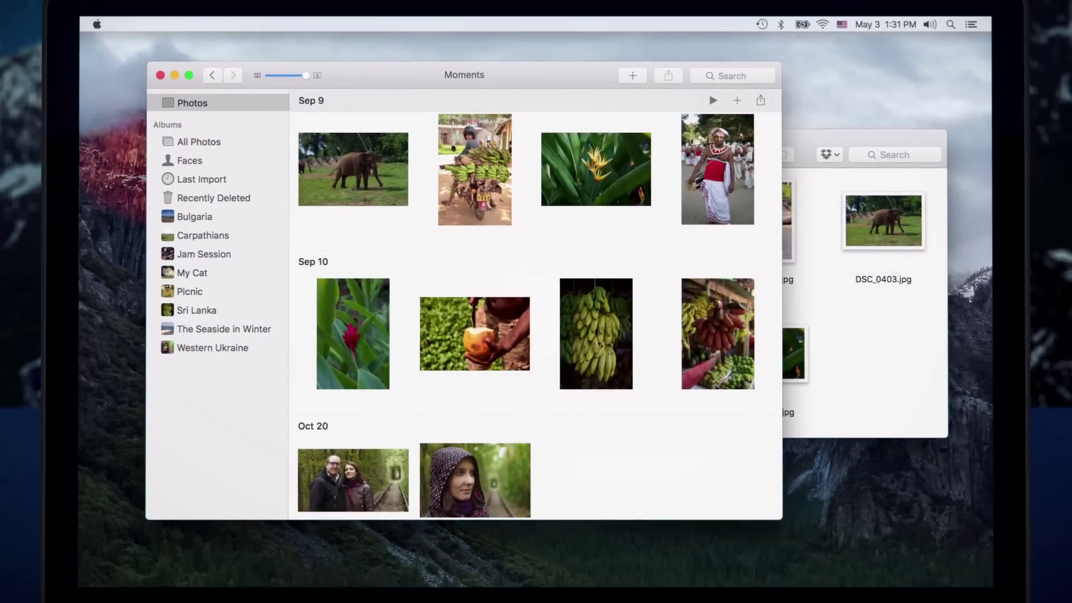
# Step: Drag the red-flower photo from Photos Moments into the Finder folder
pyautogui.moveTo(352, 377); pyautogui.dragTo(889, 404)
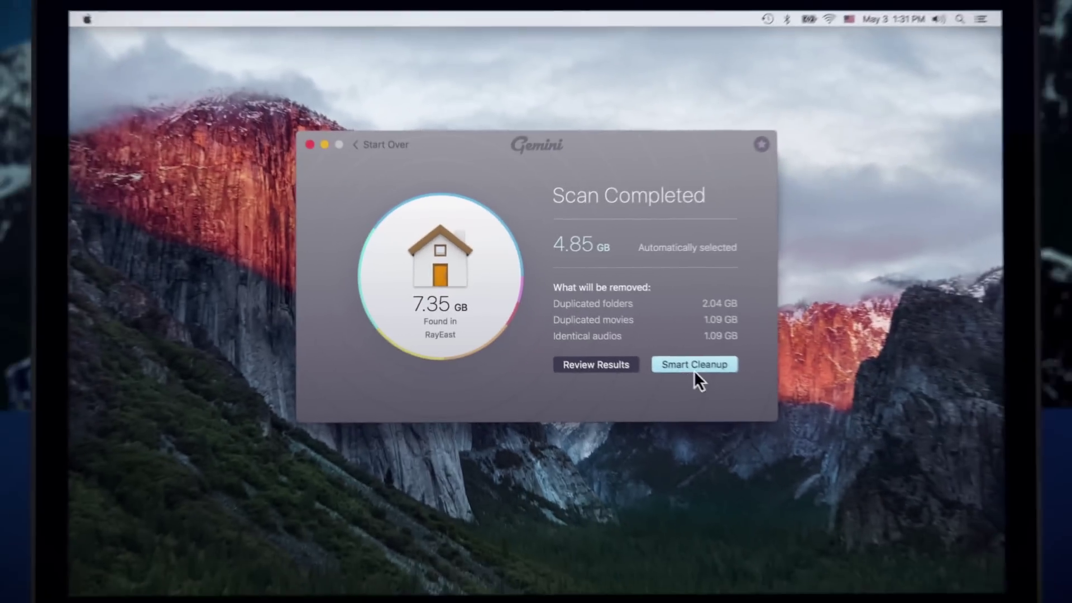
# Step: Review results, show both Chatter copies' paths, then browse the three bridge photos
pyautogui.click(695, 373)
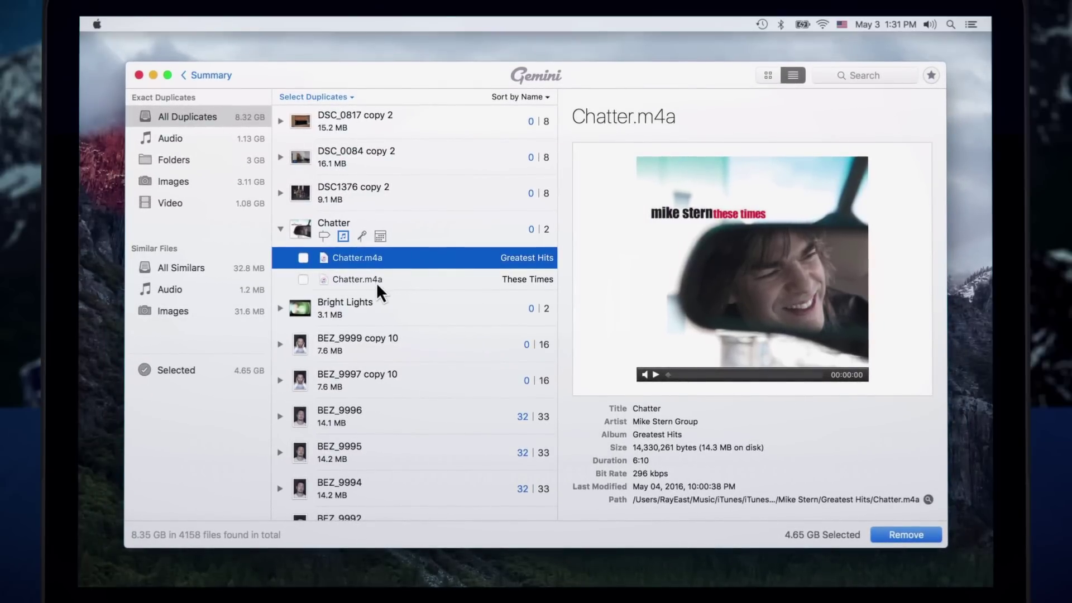
pyautogui.click(325, 237)
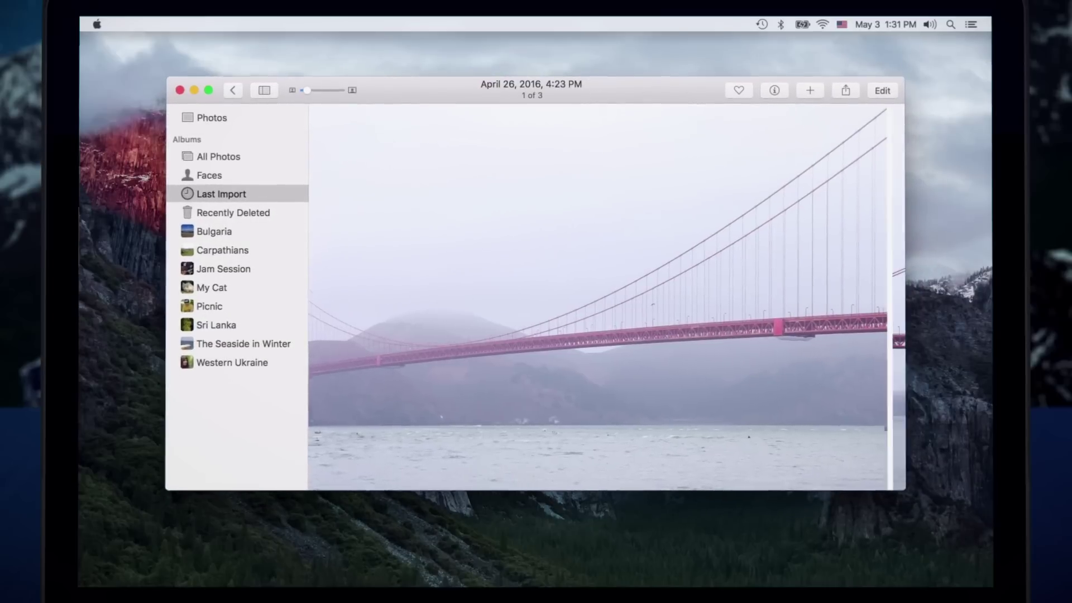
pyautogui.press('Right')
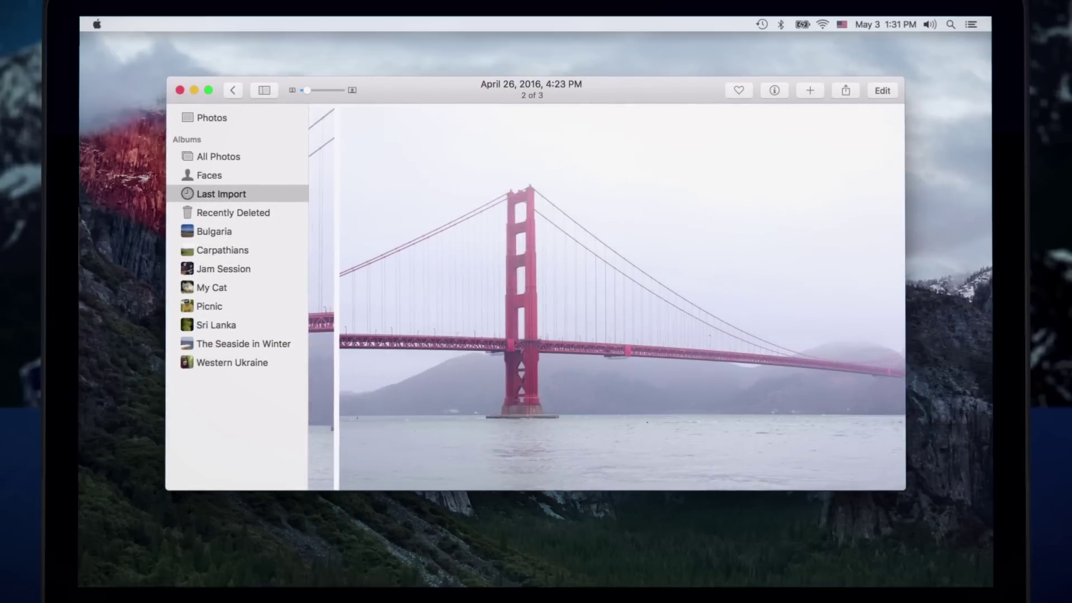
pyautogui.press('Right')
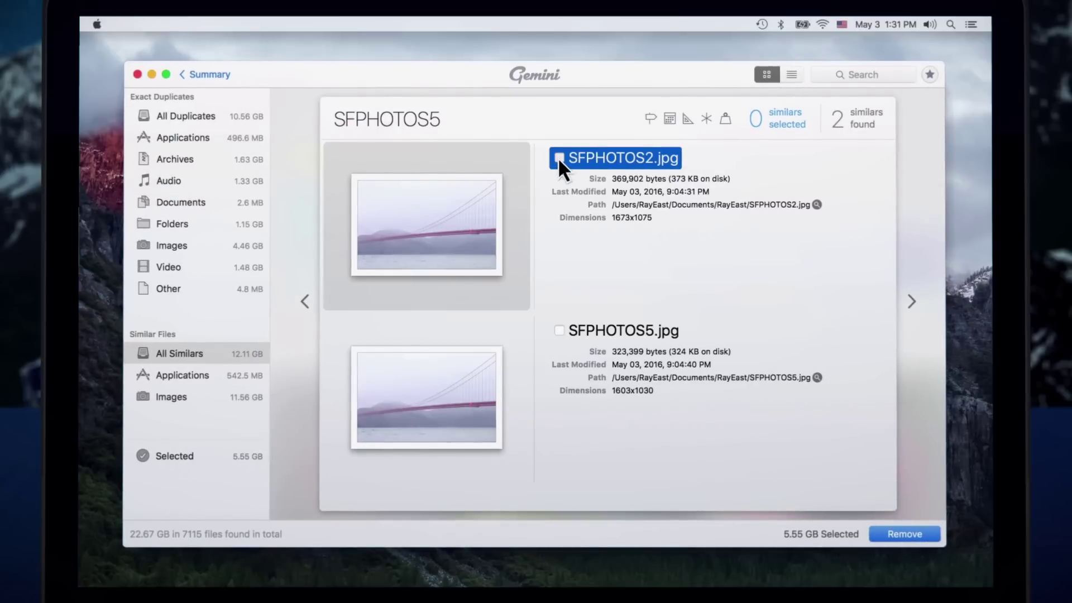
# Step: Check SFPHOTOS2.jpg in one similar group and SFPHOTOS4.jpg in the next
pyautogui.click(558, 157)
pyautogui.press('Right')
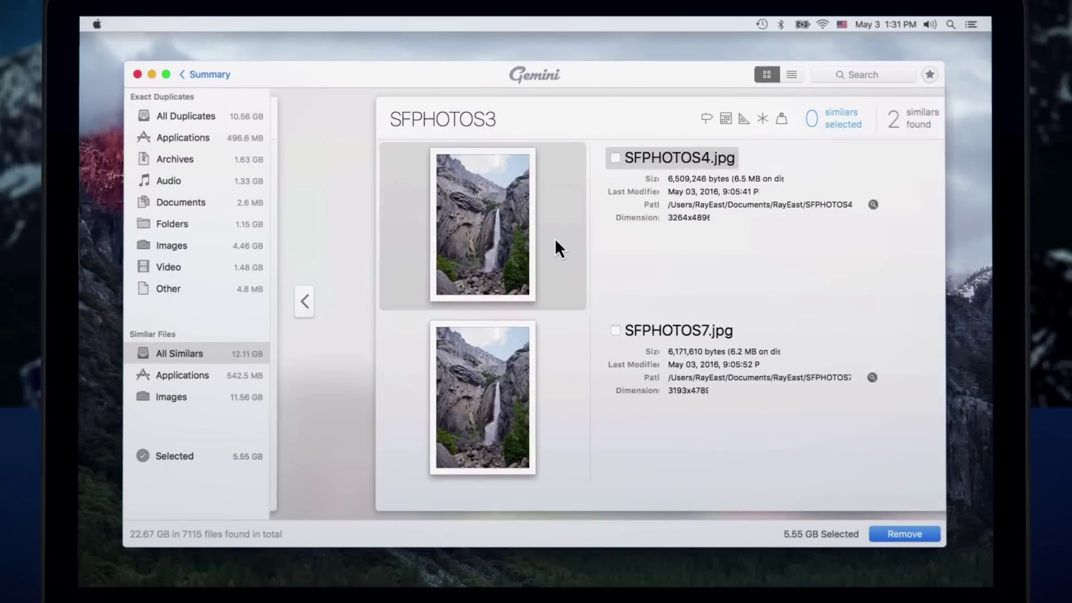
pyautogui.click(558, 159)
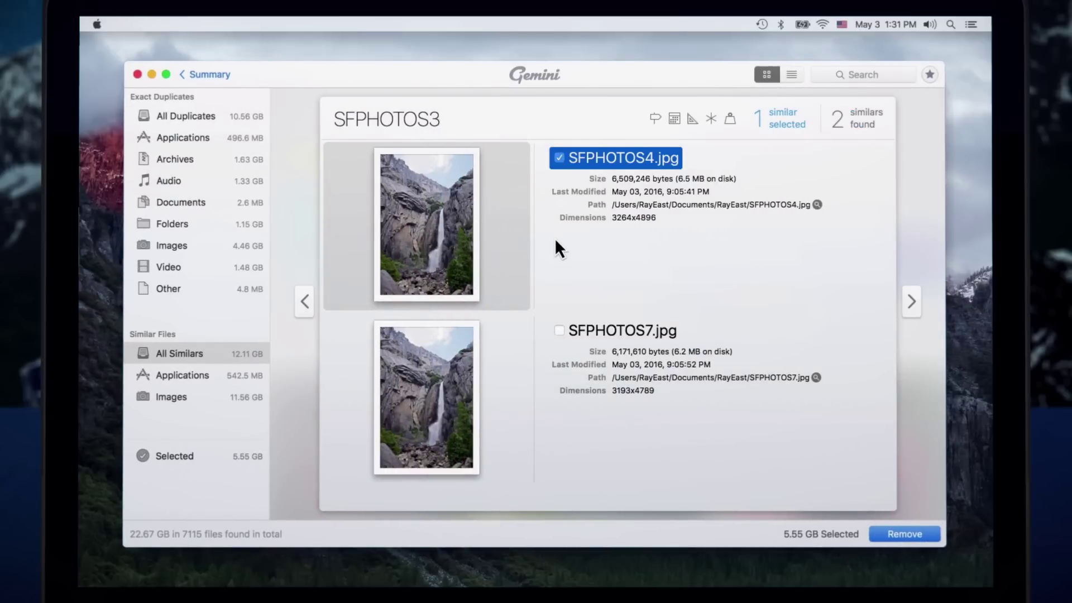